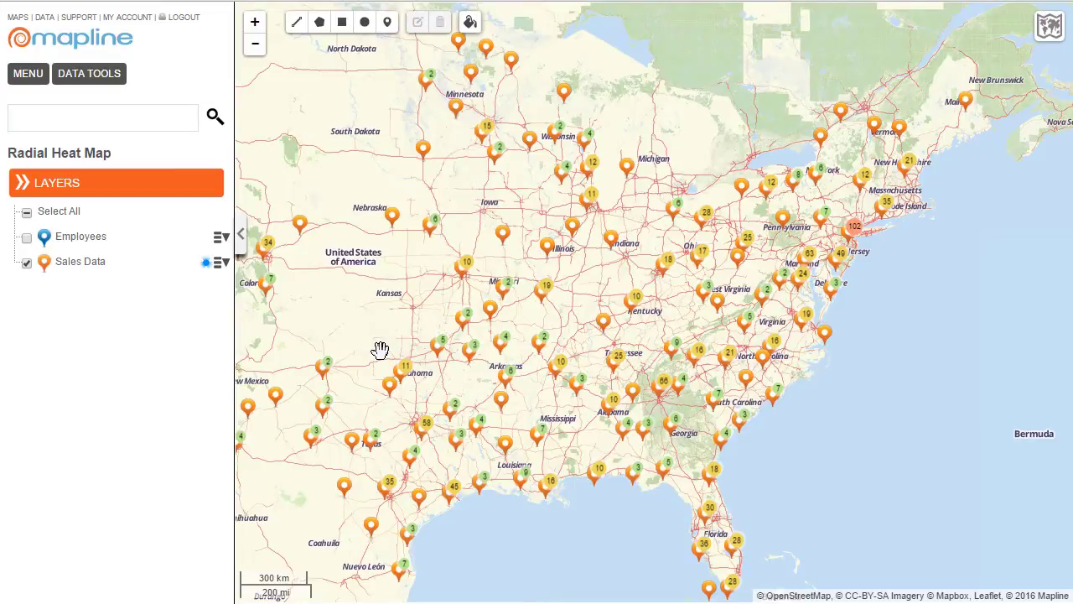
- Create a Sales Data heat map using Areas Around Pins, 50 Miles and Location Density
click(222, 267)
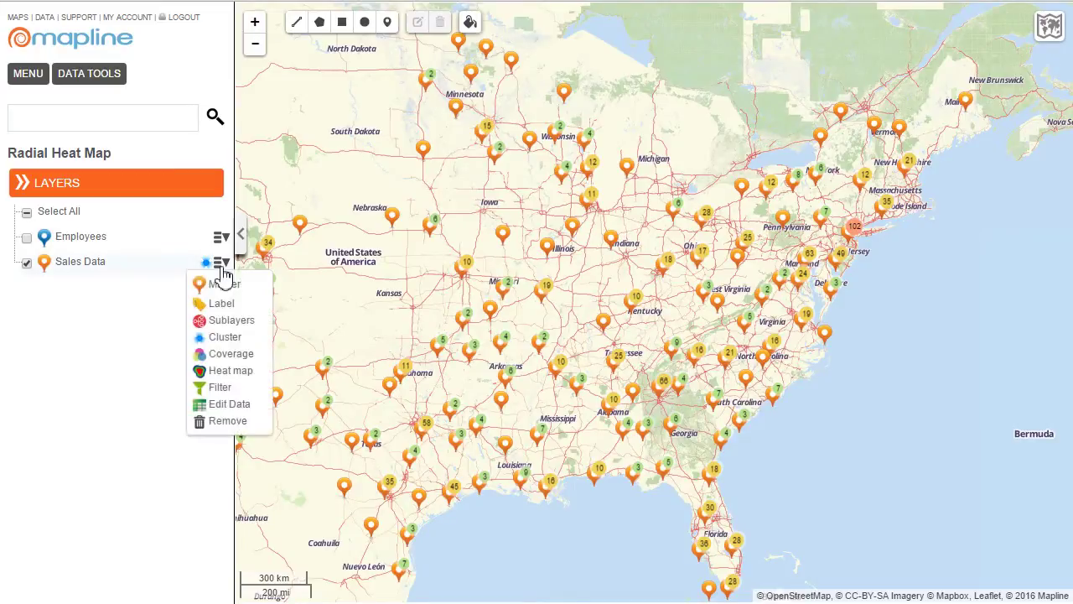
click(232, 373)
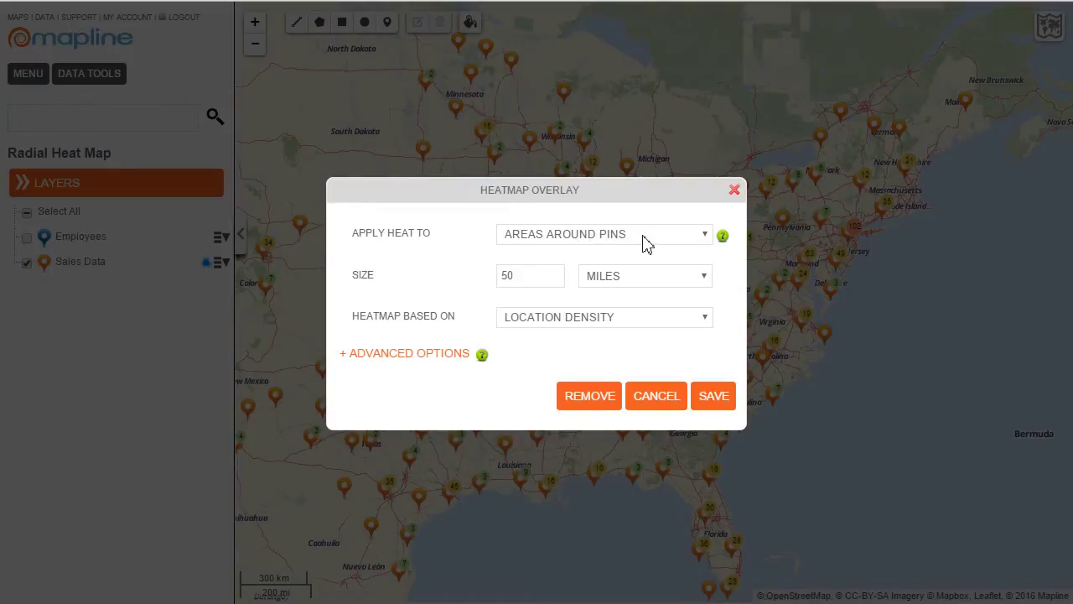
click(524, 277)
click(579, 317)
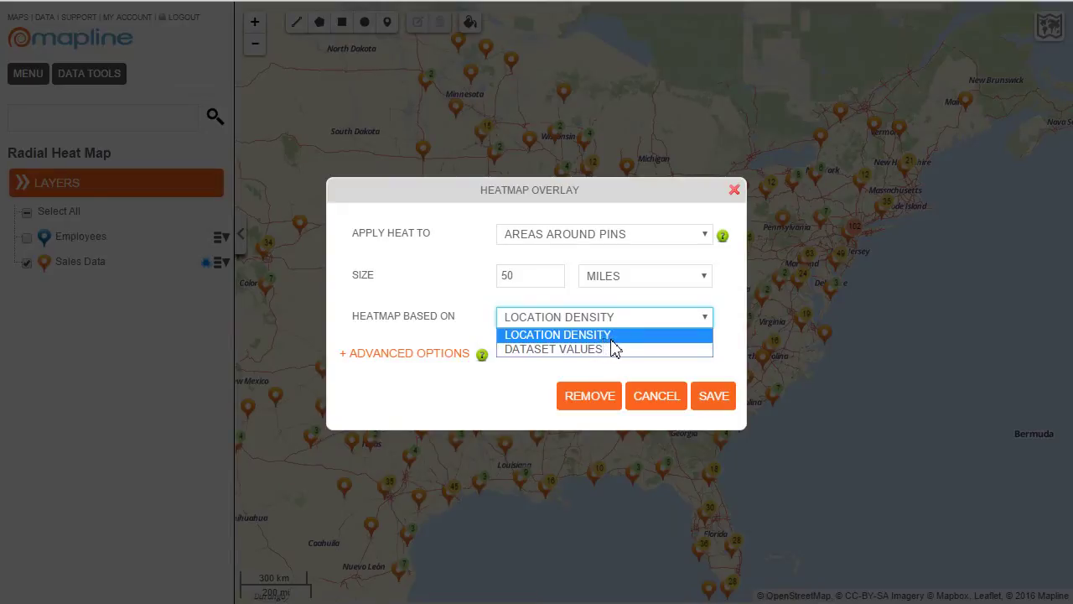
click(613, 341)
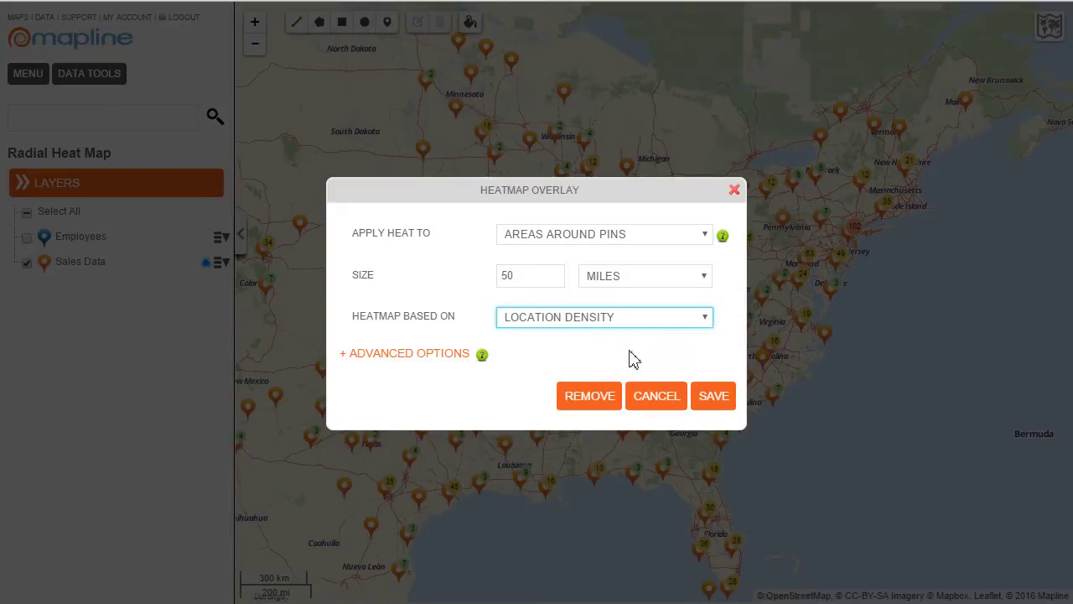
click(714, 400)
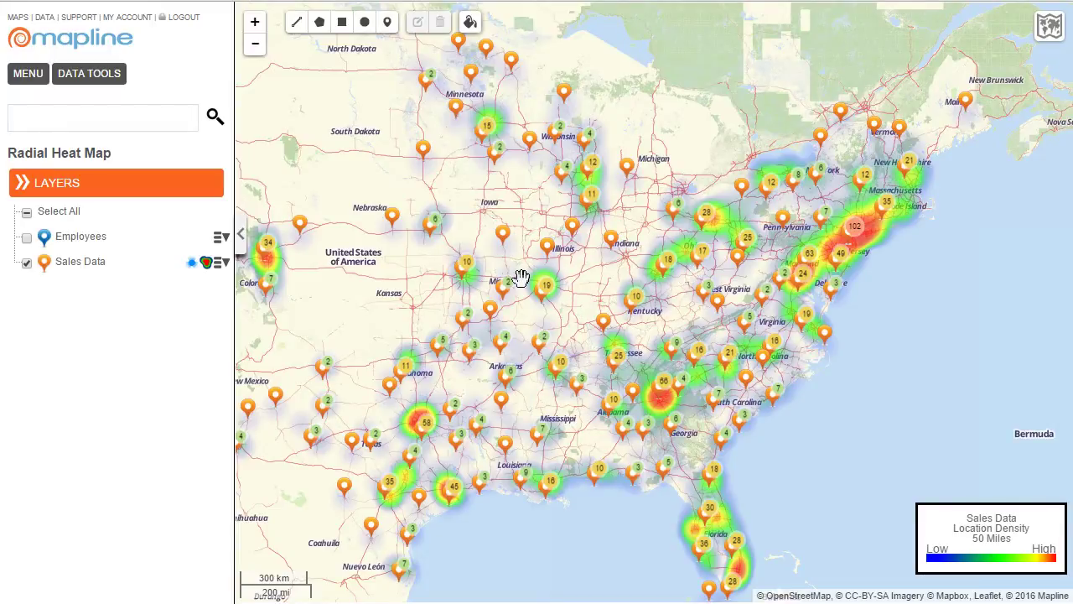
- Set the Sales Data marker visibility to No and save
click(46, 265)
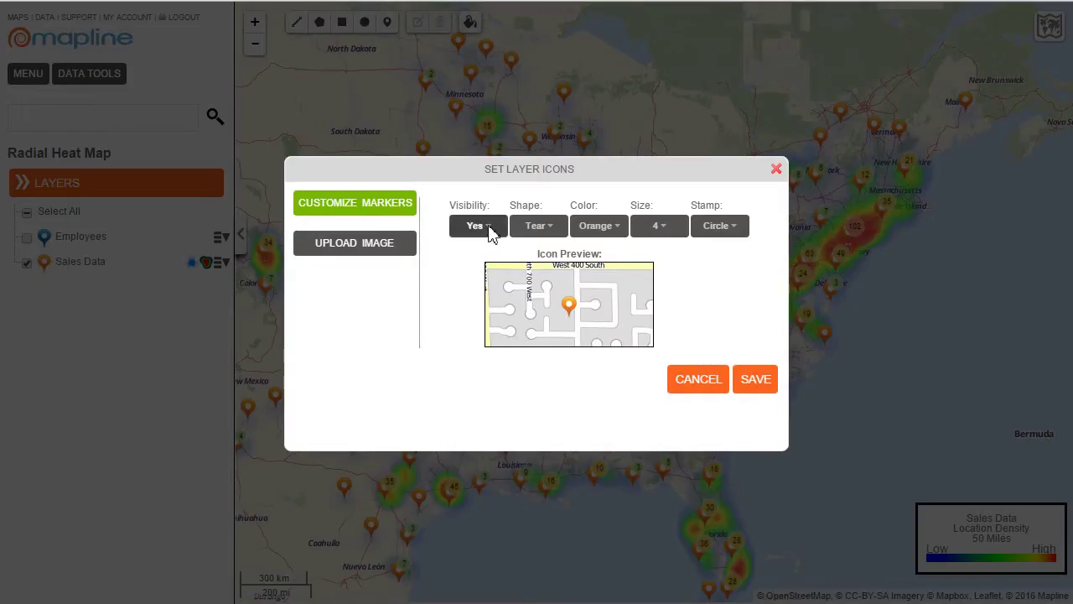
click(489, 231)
click(468, 269)
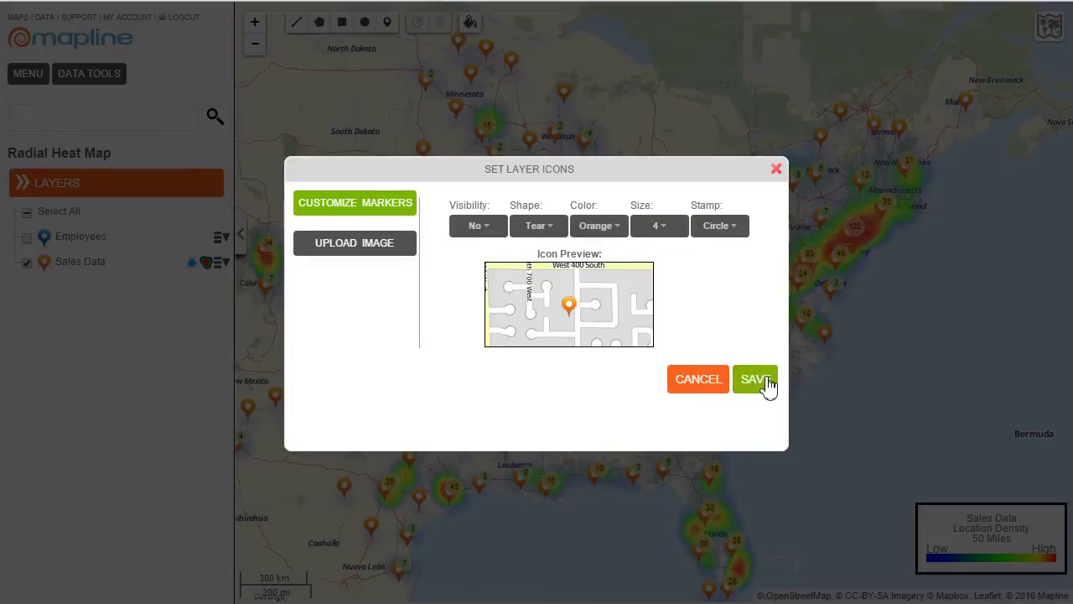
click(763, 382)
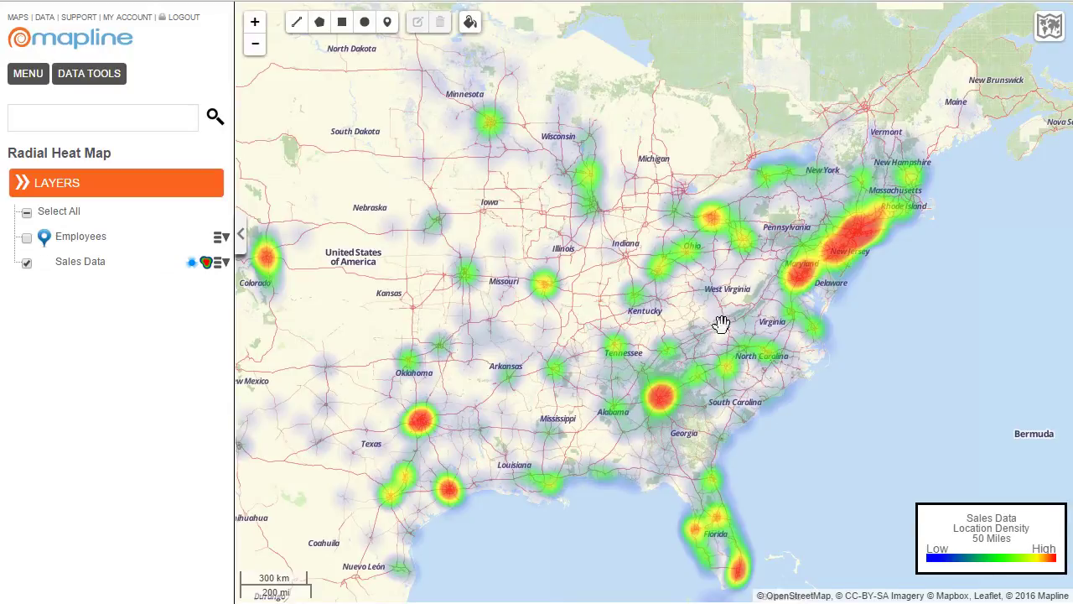
- Zoom toward Chicago, turn off the Sales Data layer and turn on Employees
scroll(721, 323, up, 1)
scroll(426, 119, up, 1)
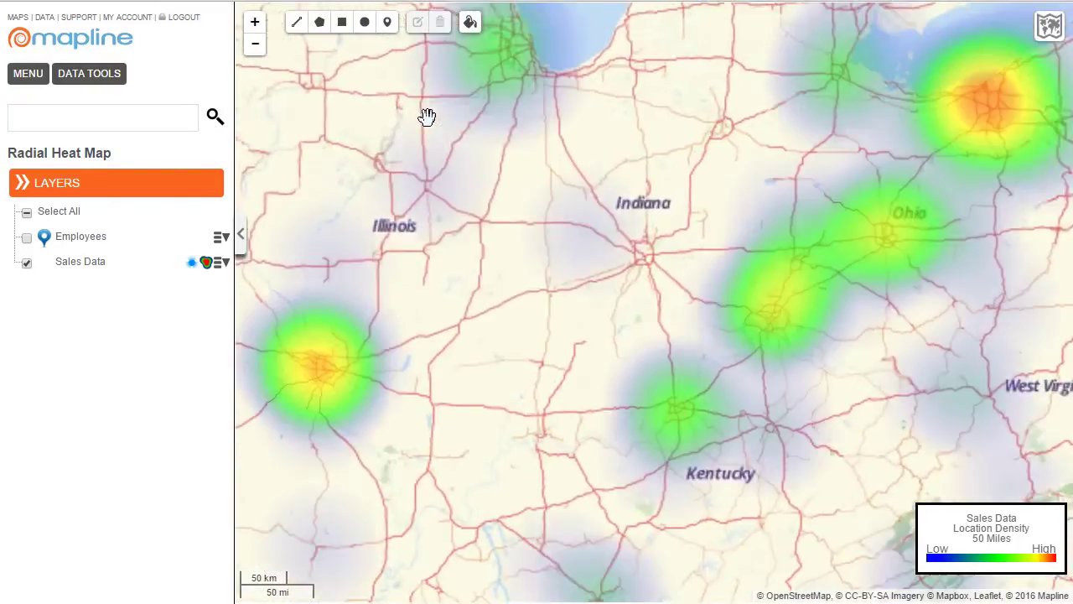
drag(427, 116, 506, 202)
scroll(524, 193, up, 1)
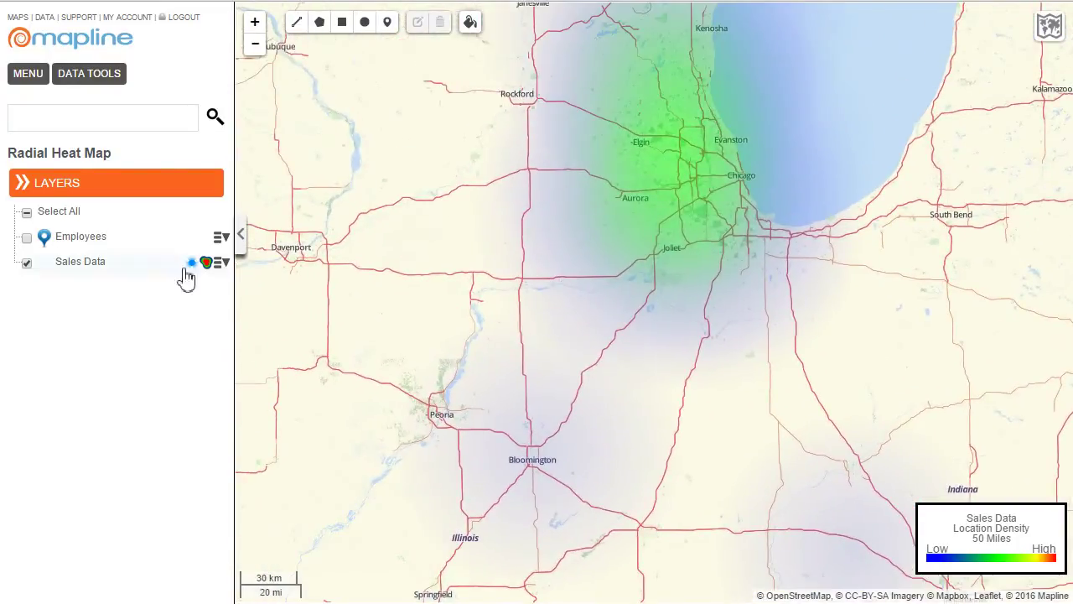
click(27, 263)
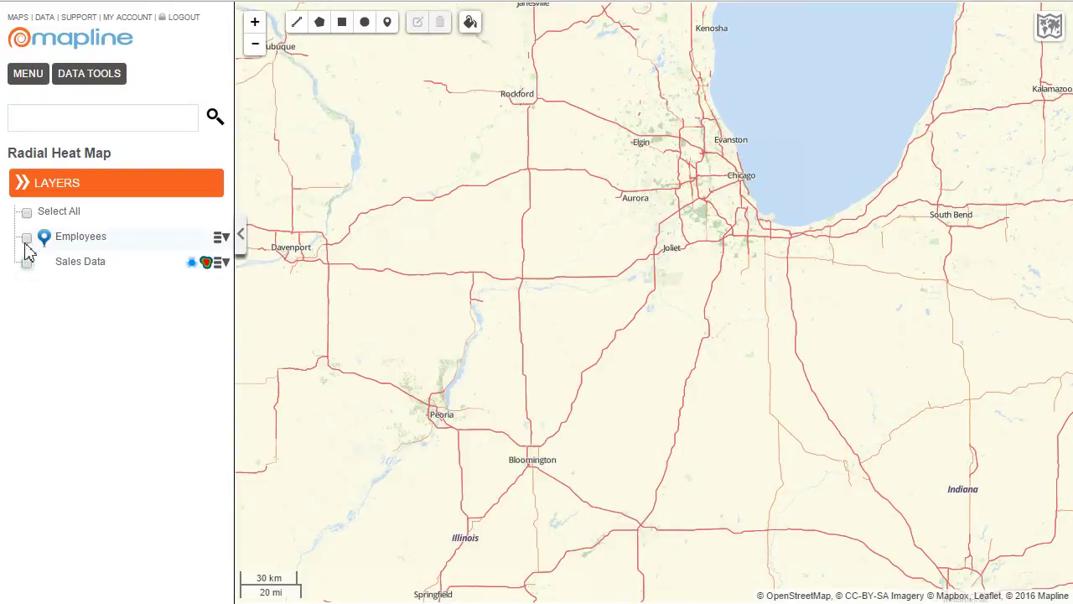
click(26, 240)
- Zoom in on the employee pins between Aurora and Woodridge
scroll(636, 209, up, 1)
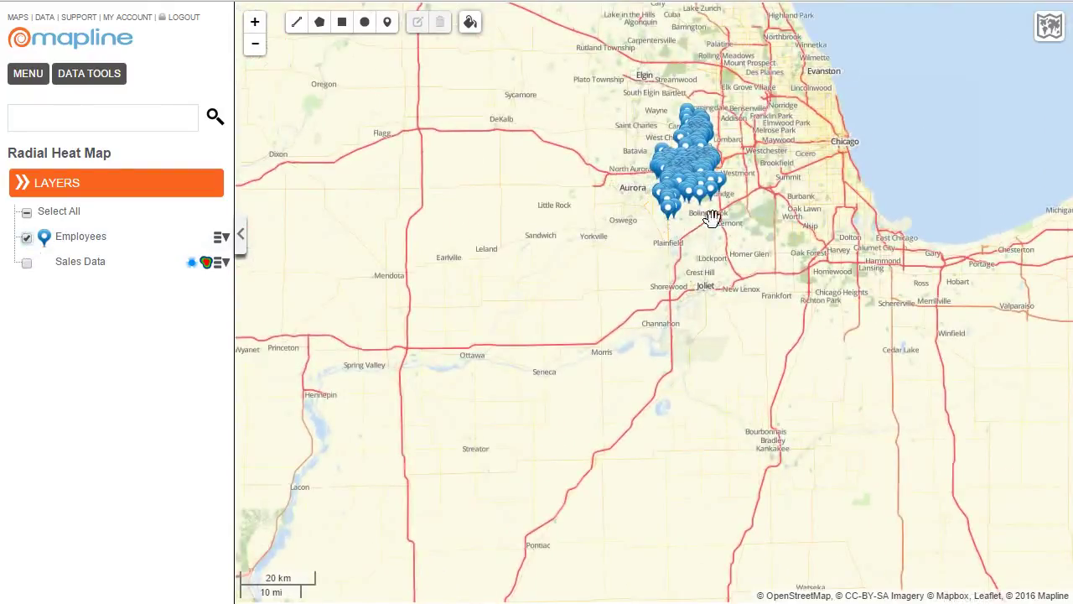
scroll(711, 216, up, 1)
scroll(691, 213, up, 1)
drag(688, 214, 685, 304)
scroll(714, 285, up, 1)
scroll(785, 303, up, 1)
drag(785, 304, 763, 305)
scroll(796, 311, down, 1)
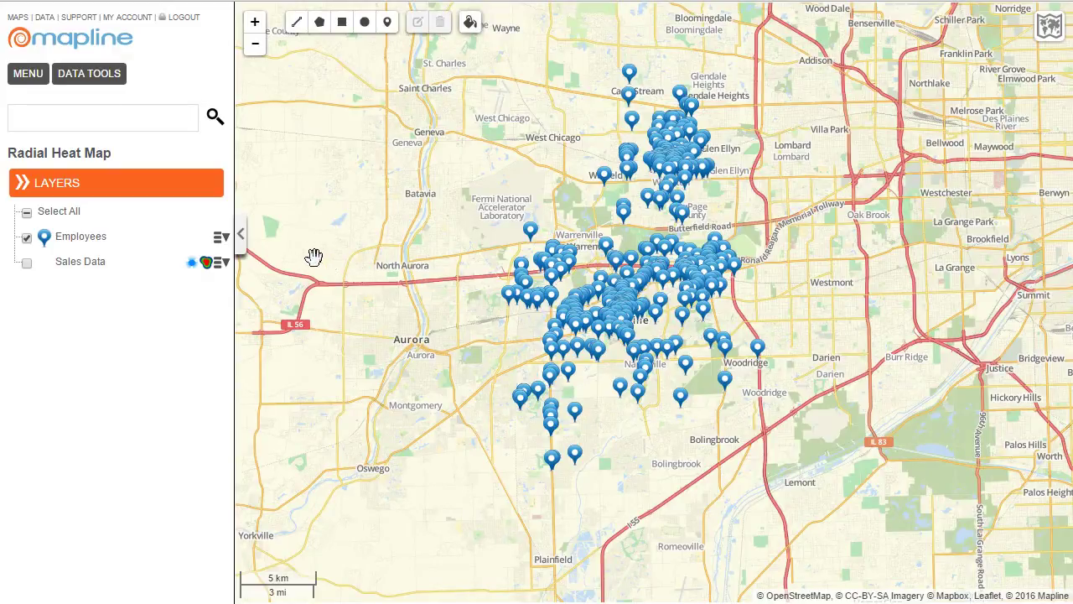
- Create an Employees heat map with Overlapping Radius Areas at a 5-mile size
click(221, 240)
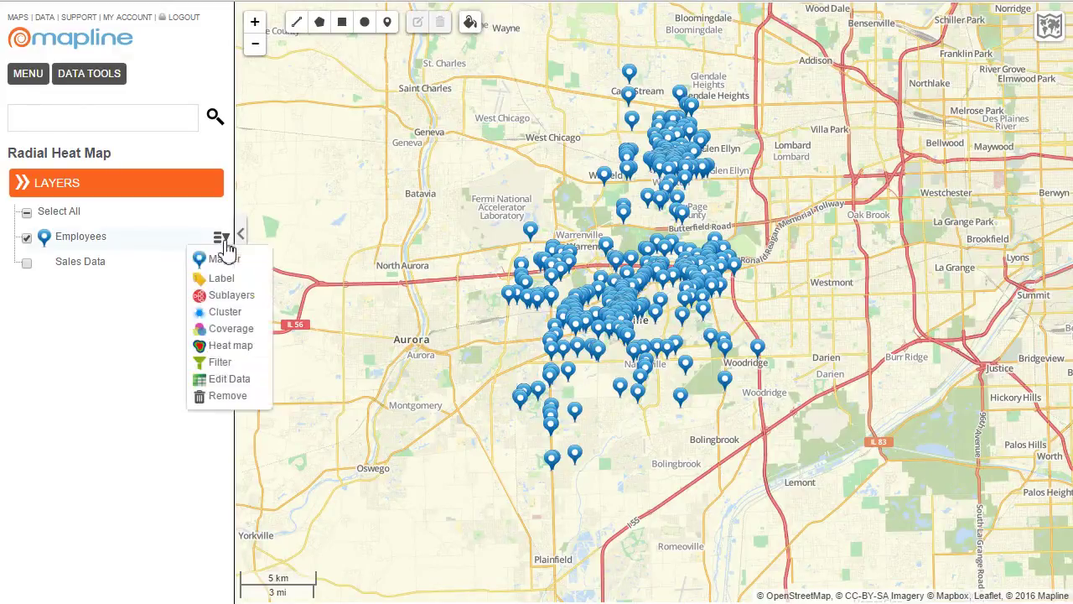
click(230, 346)
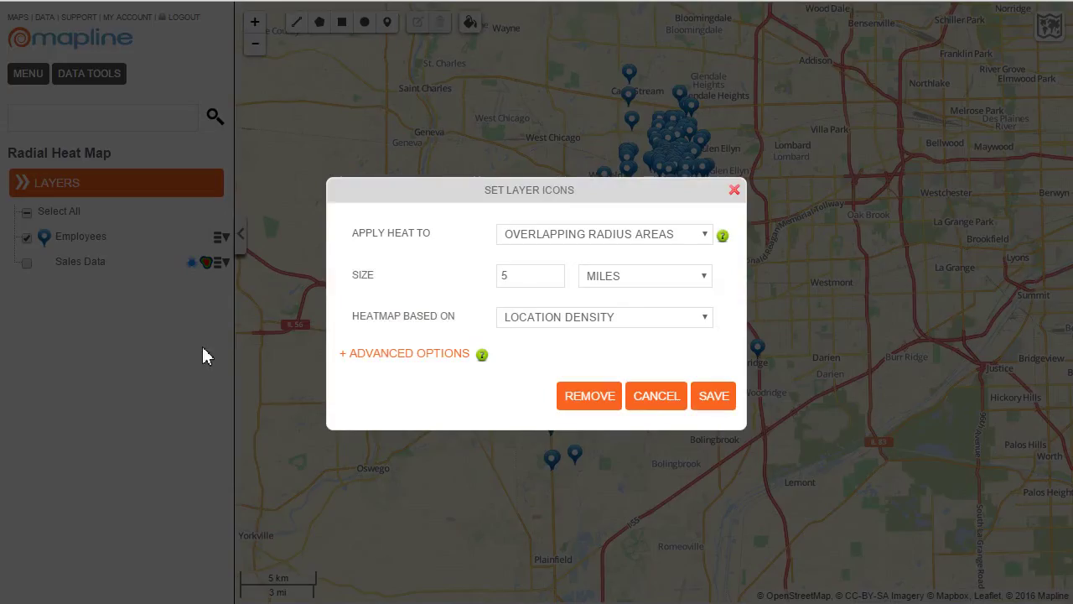
click(613, 242)
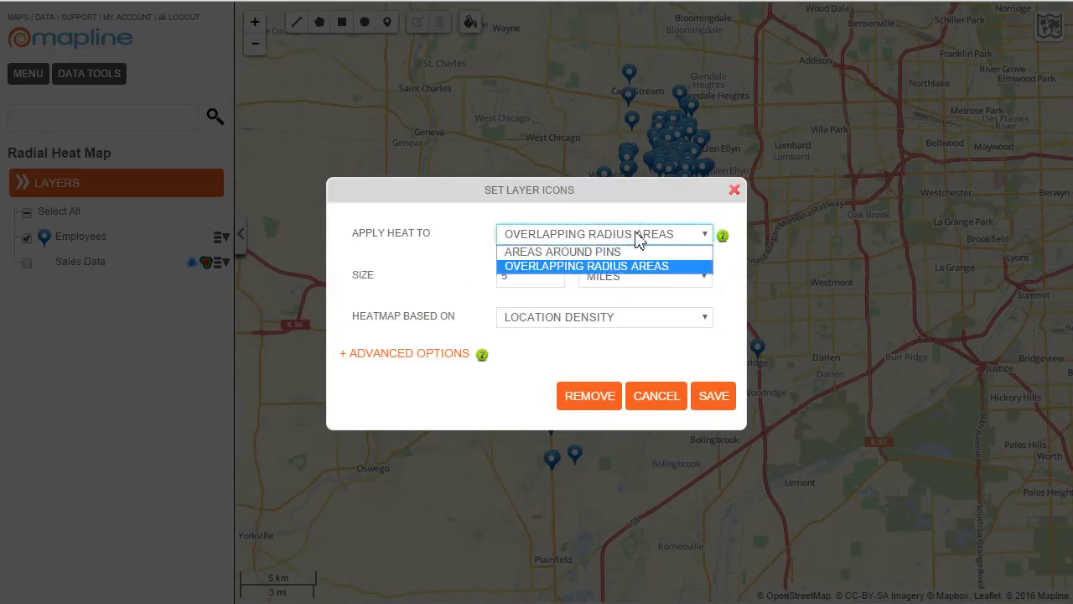
click(633, 238)
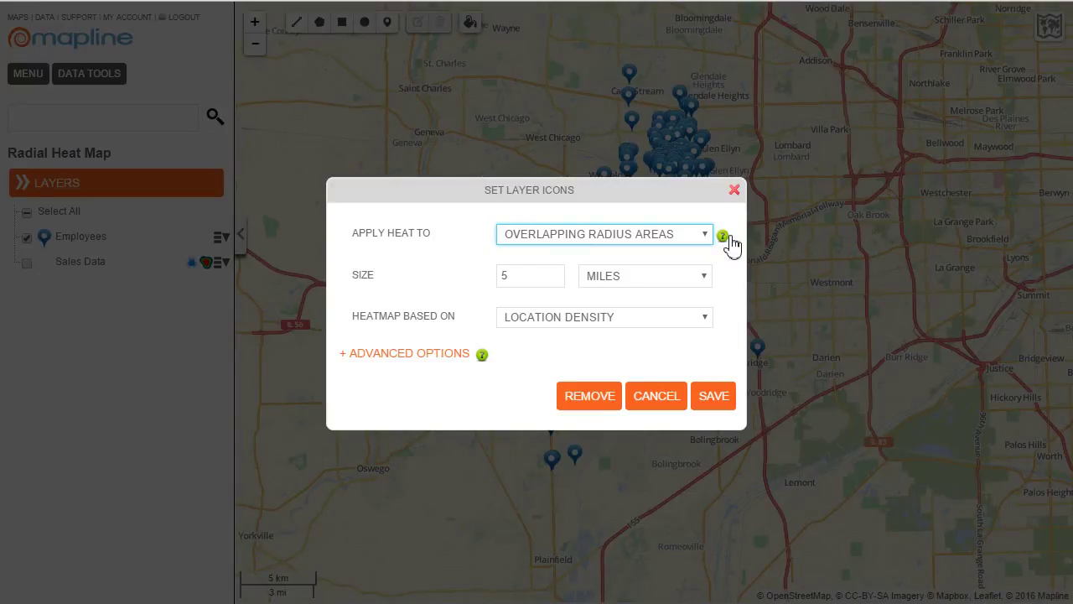
click(715, 398)
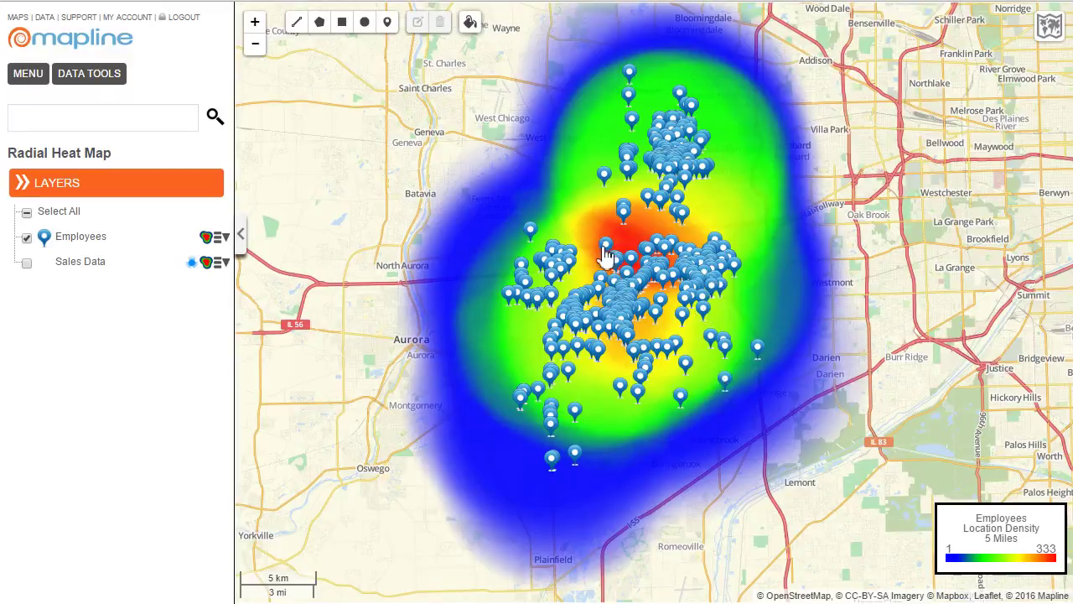
- Set Employees marker visibility to No, then reopen the Employees heat map settings
click(46, 242)
click(492, 234)
click(461, 270)
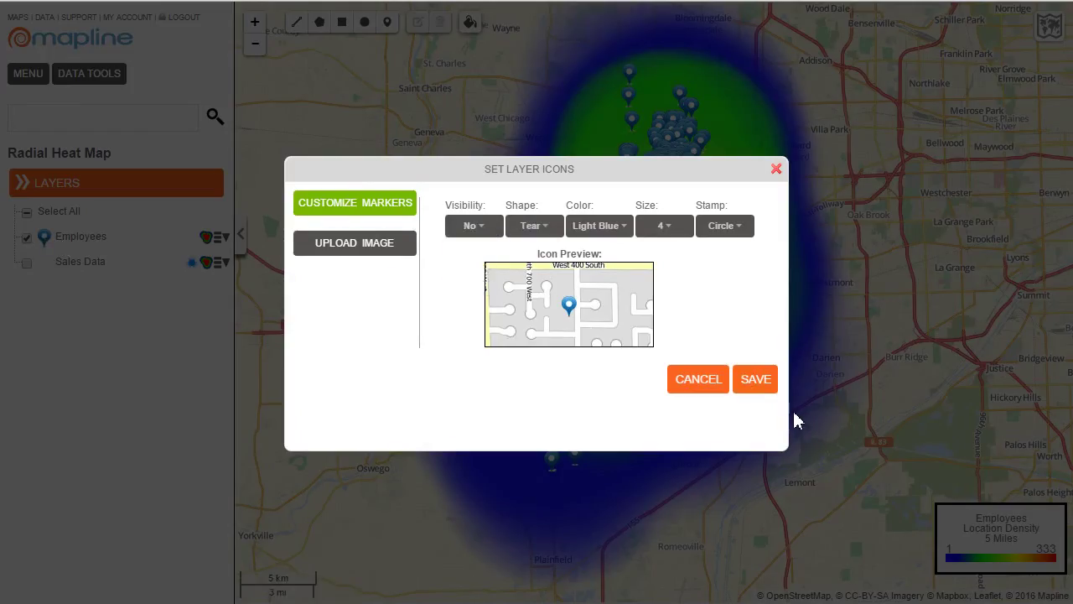
click(762, 388)
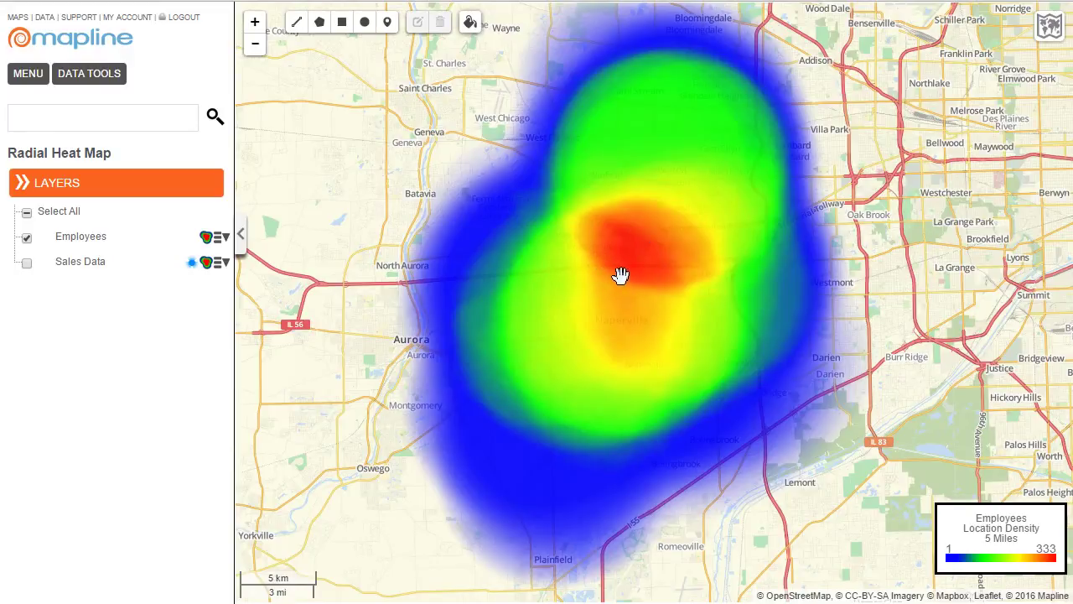
click(208, 238)
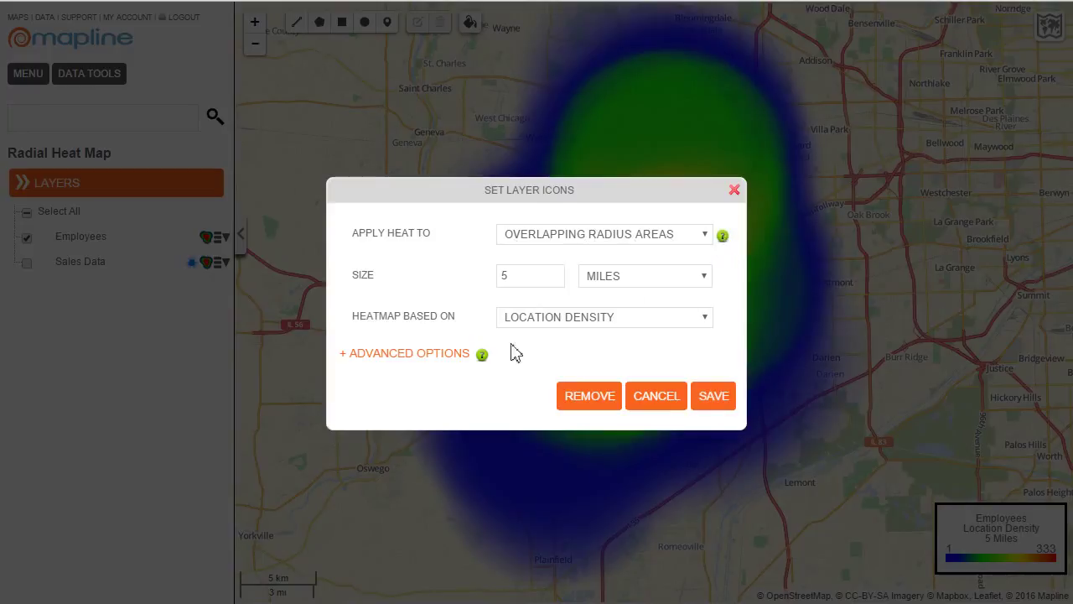